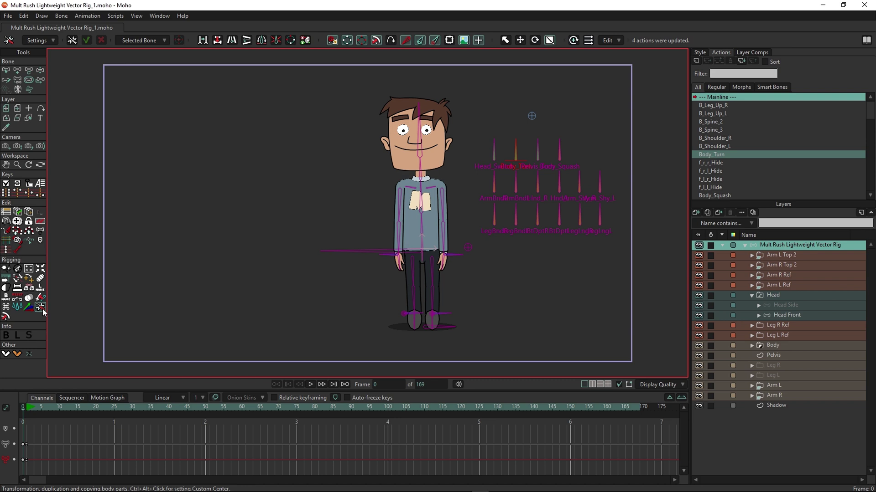
Step: Return to the mainline and select the Arm R, Arm R Ref and Arm R Top 2 layers together
{"action": "left_click", "coordinate": [400, 204]}
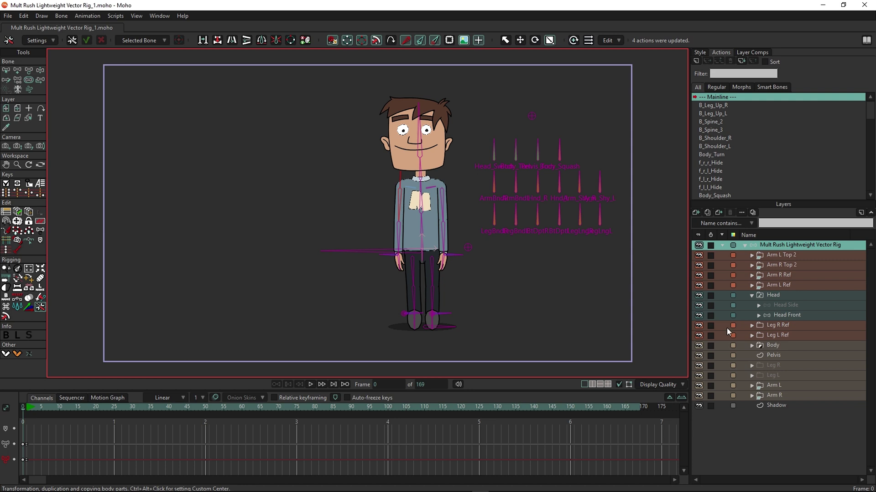
{"action": "left_click", "coordinate": [772, 395]}
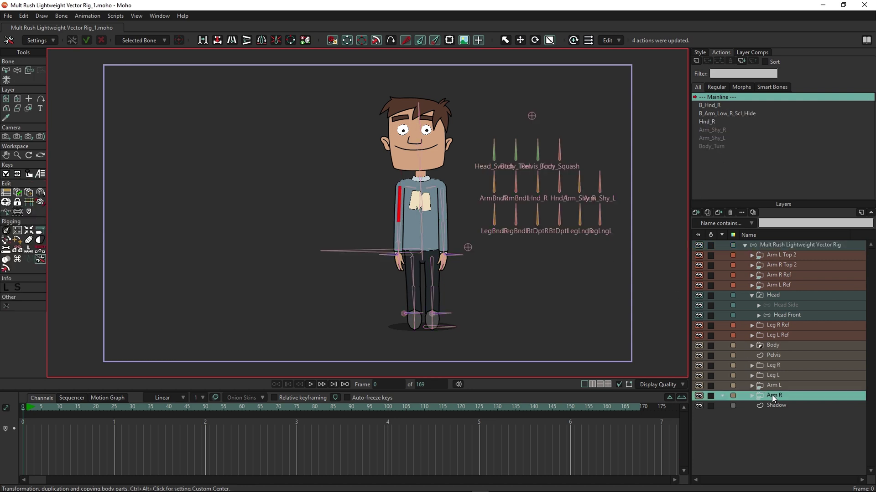
{"action": "left_click", "coordinate": [777, 274], "text": "ctrl"}
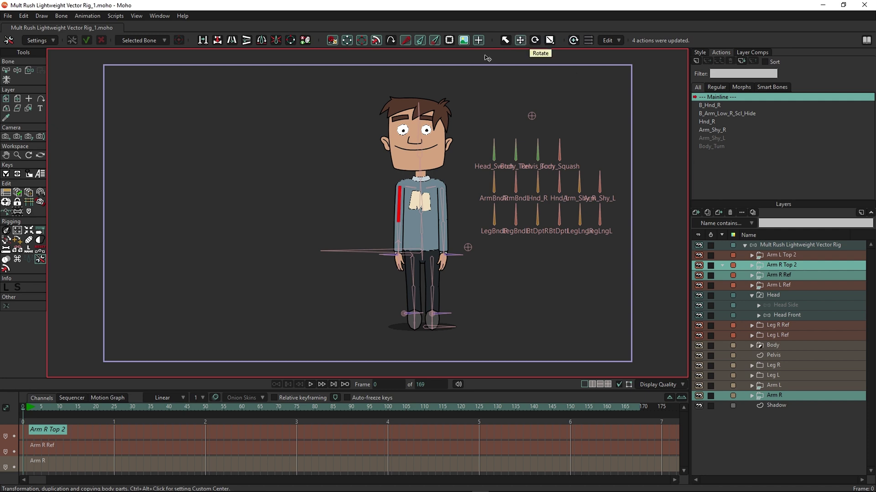
Step: Move the Arm R Top 2 arm left, swing it up, stretch it longer and bend its elbow with the hand raised
{"action": "left_click_drag", "start_coordinate": [370, 198], "coordinate": [324, 197]}
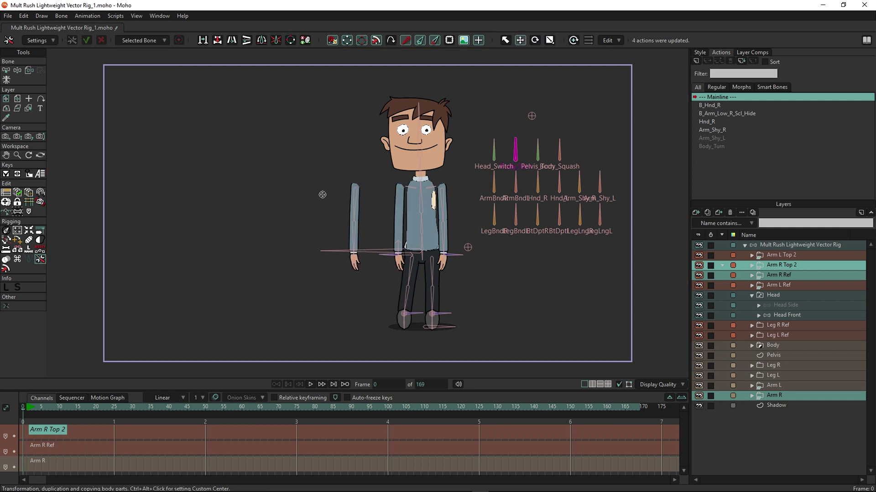
{"action": "left_click", "coordinate": [535, 40]}
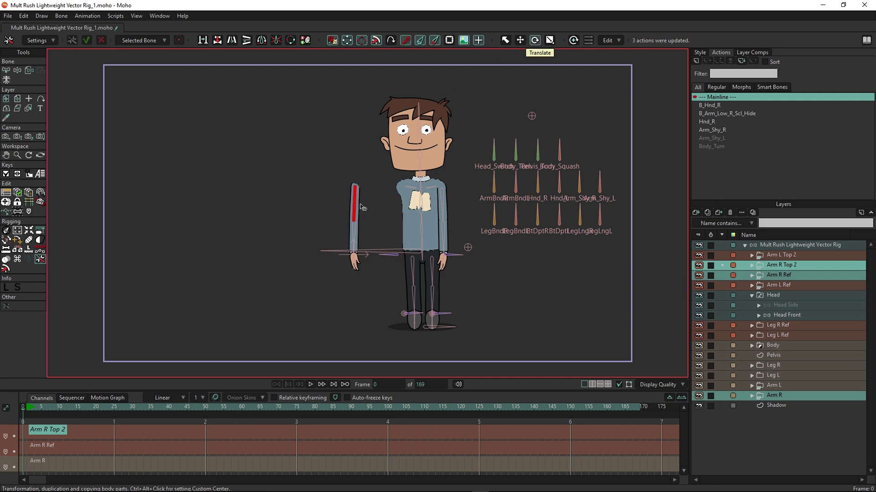
{"action": "left_click_drag", "start_coordinate": [362, 208], "coordinate": [321, 192]}
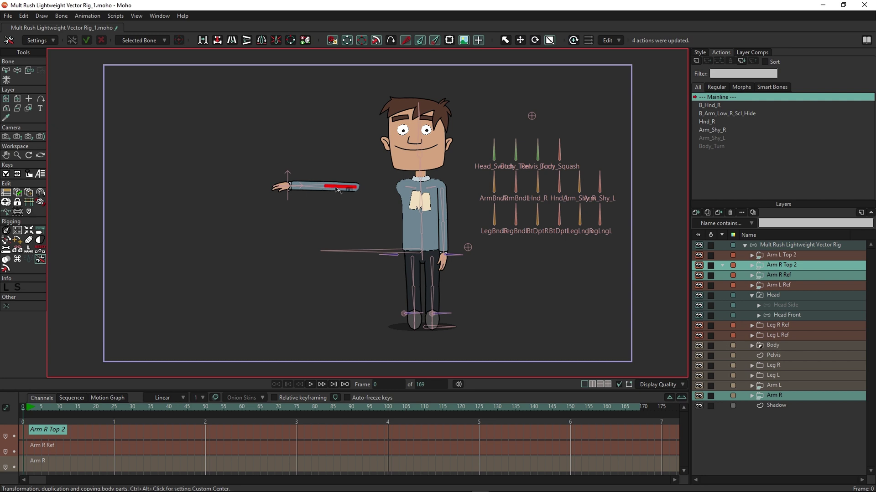
{"action": "left_click_drag", "start_coordinate": [332, 190], "coordinate": [276, 188]}
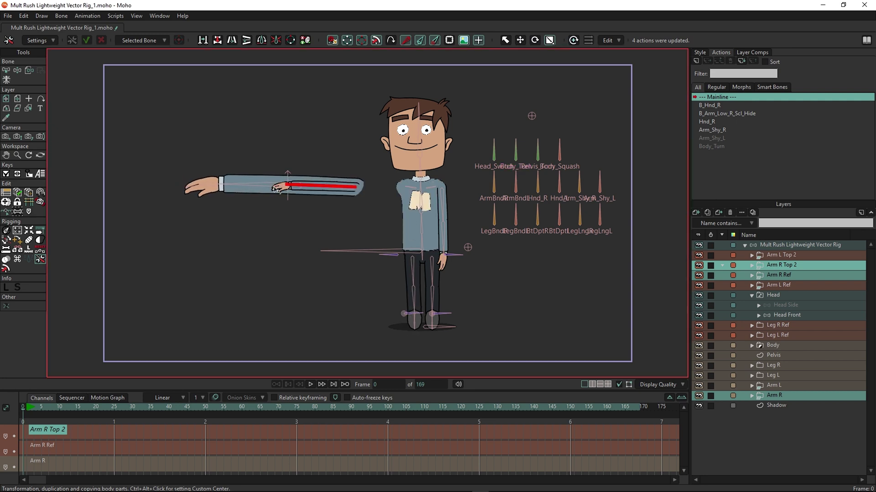
{"action": "key", "text": "z"}
{"action": "left_click_drag", "start_coordinate": [280, 185], "coordinate": [234, 161]}
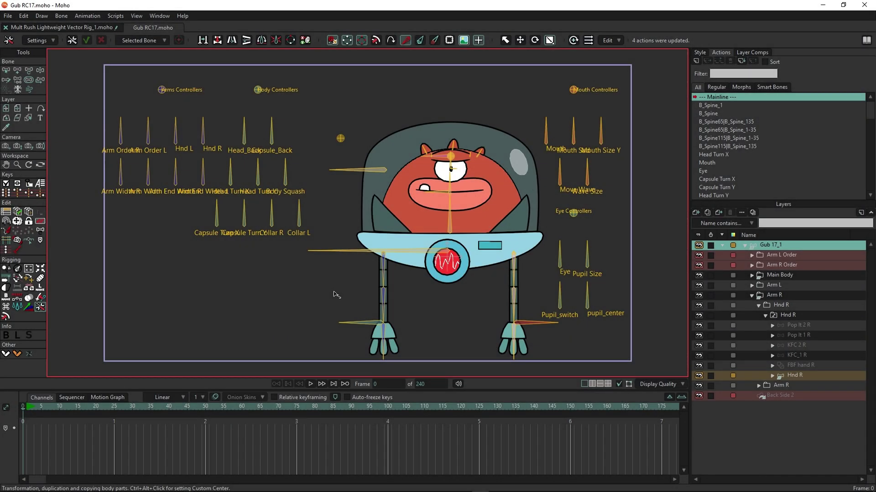
Step: Select Gub's Arm R and Hnd R layers, deselect Hnd R Turn, and snap the hand closer to the arm
{"action": "left_click", "coordinate": [384, 278]}
{"action": "left_click", "coordinate": [767, 295]}
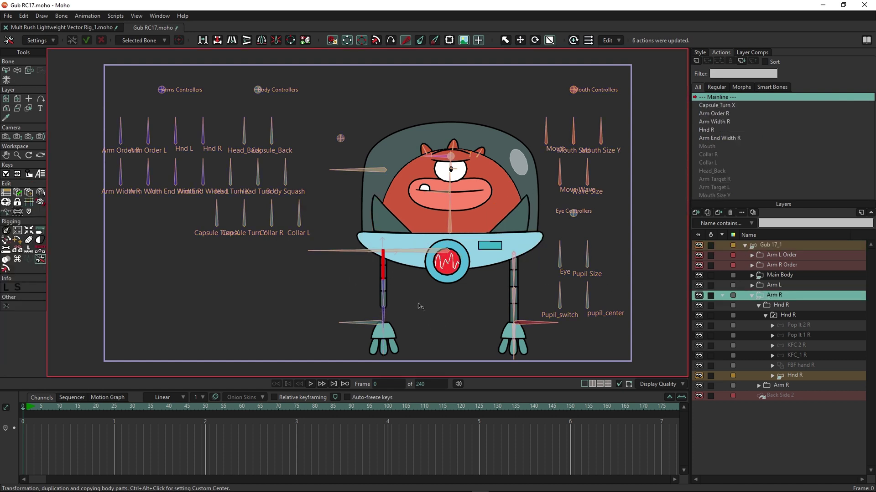
{"action": "left_click", "coordinate": [793, 376]}
{"action": "scroll", "coordinate": [406, 327], "scroll_direction": "up", "scroll_amount": 5}
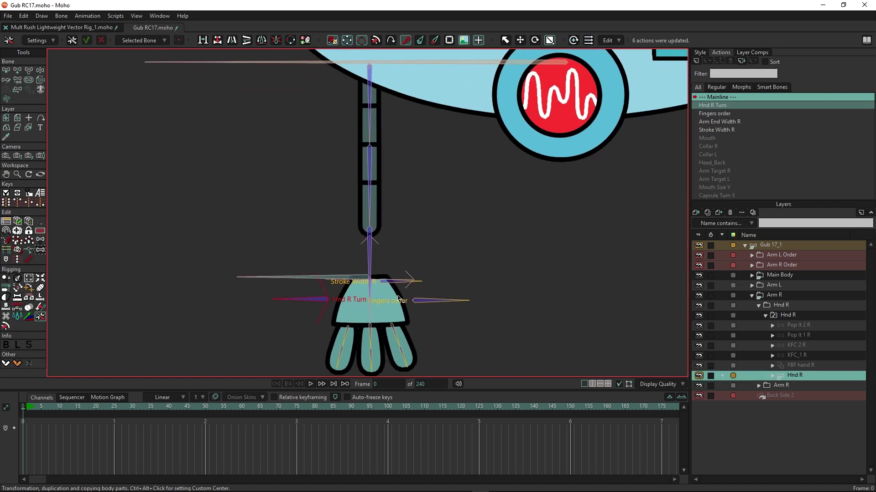
{"action": "left_click", "coordinate": [370, 286]}
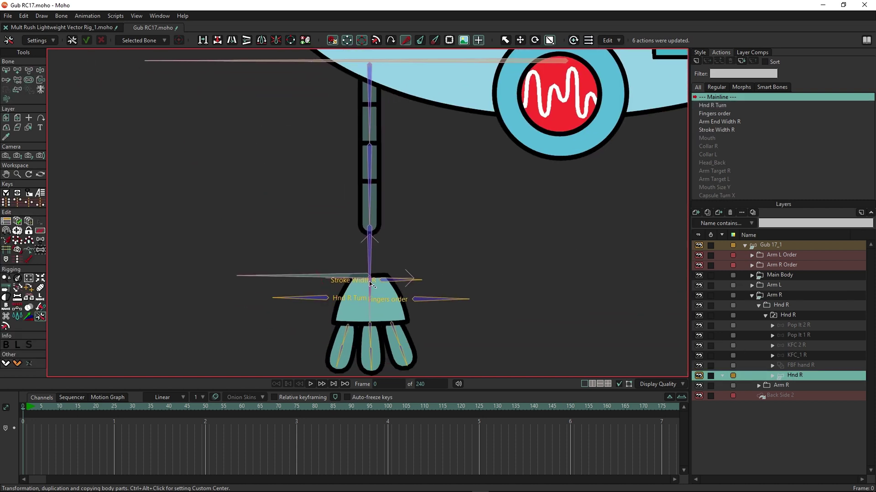
{"action": "left_click", "coordinate": [590, 41]}
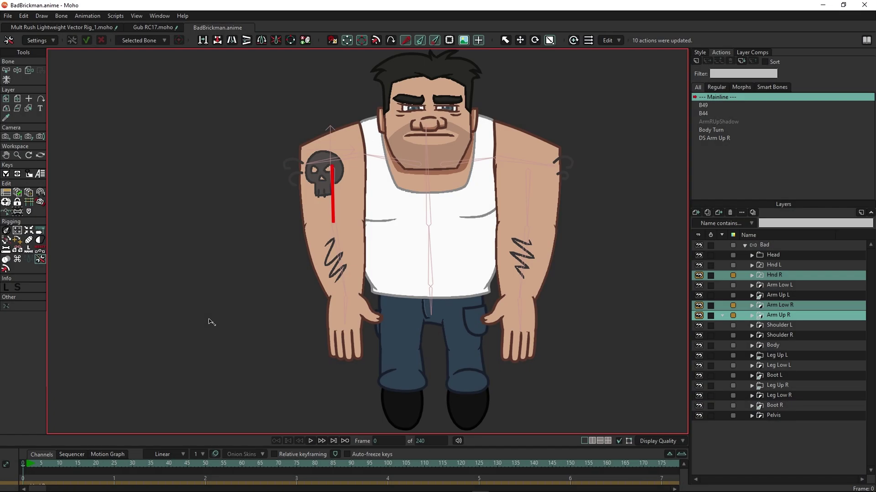
Step: Rotate BadBrickman's right arm upward, then swing it around a Custom Center pivot
{"action": "left_click_drag", "start_coordinate": [211, 322], "coordinate": [190, 224]}
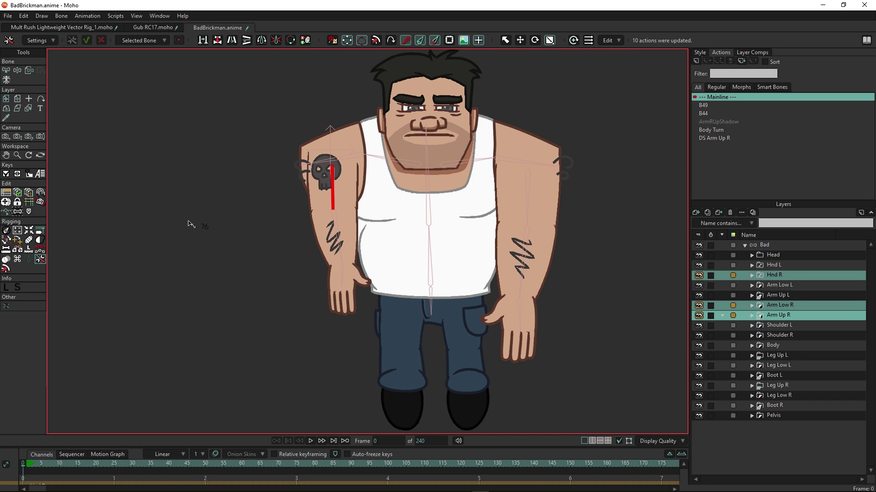
{"action": "left_click", "coordinate": [152, 41]}
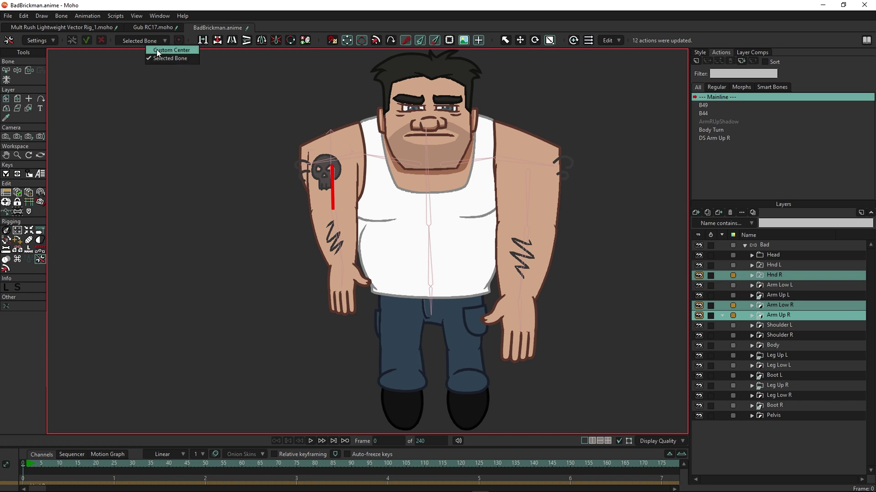
{"action": "left_click", "coordinate": [157, 51]}
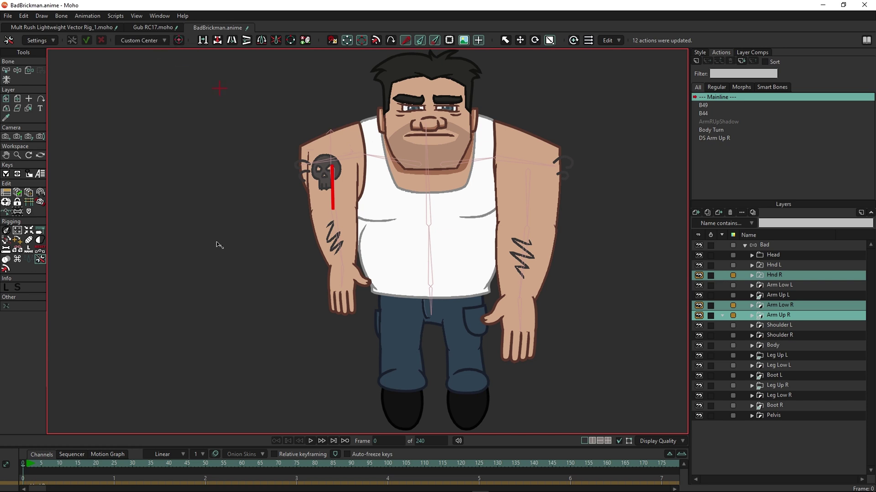
{"action": "mouse_move", "coordinate": [268, 253]}
{"action": "left_mouse_down"}
{"action": "mouse_move", "coordinate": [288, 259]}
{"action": "mouse_move", "coordinate": [269, 245]}
{"action": "mouse_move", "coordinate": [274, 254]}
{"action": "left_mouse_up"}
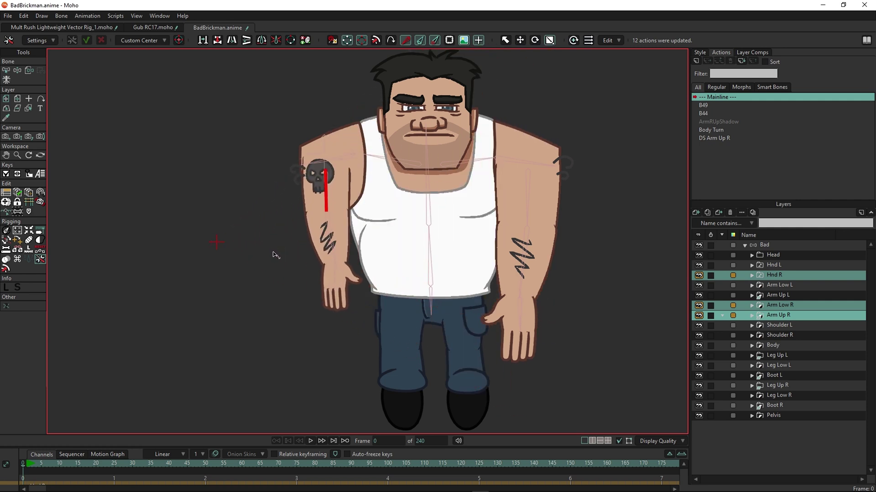
Step: Apply the arm transform across its actions, leaving the pivot set to Custom Center
{"action": "left_click", "coordinate": [160, 42]}
{"action": "left_click", "coordinate": [165, 58]}
{"action": "left_click", "coordinate": [231, 43]}
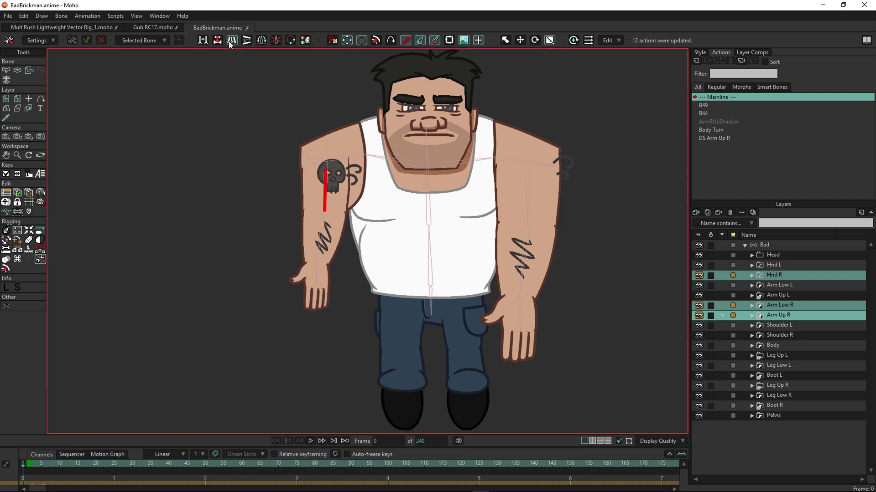
{"action": "left_click", "coordinate": [154, 41]}
{"action": "left_click", "coordinate": [155, 50]}
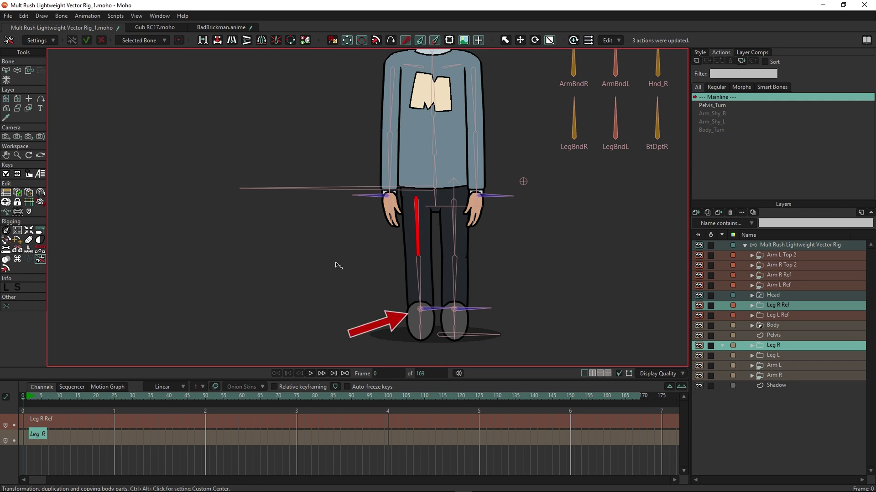
Step: Drag the Leg R foot bone upward so the right foot folds toward the knee
{"action": "left_click_drag", "start_coordinate": [334, 291], "coordinate": [336, 223]}
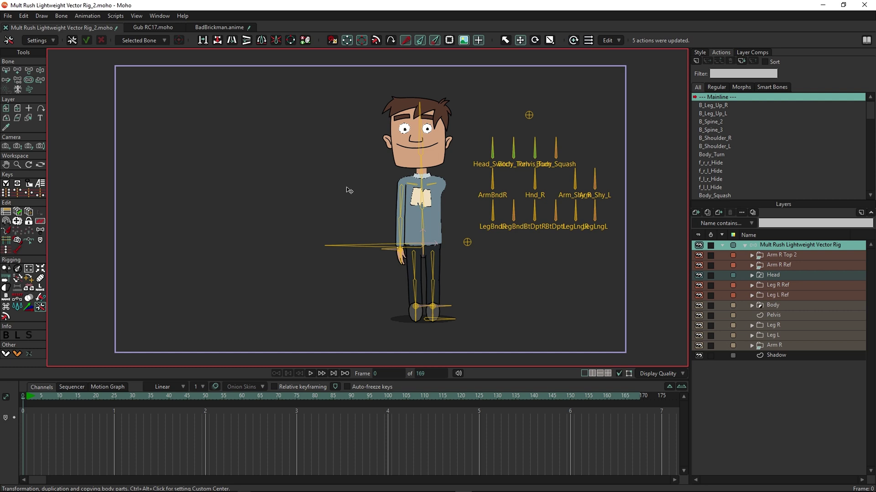
Step: Select the right upper-arm bone and Arm R layer, and bring up the Transform Rig renaming options
{"action": "left_click", "coordinate": [402, 199]}
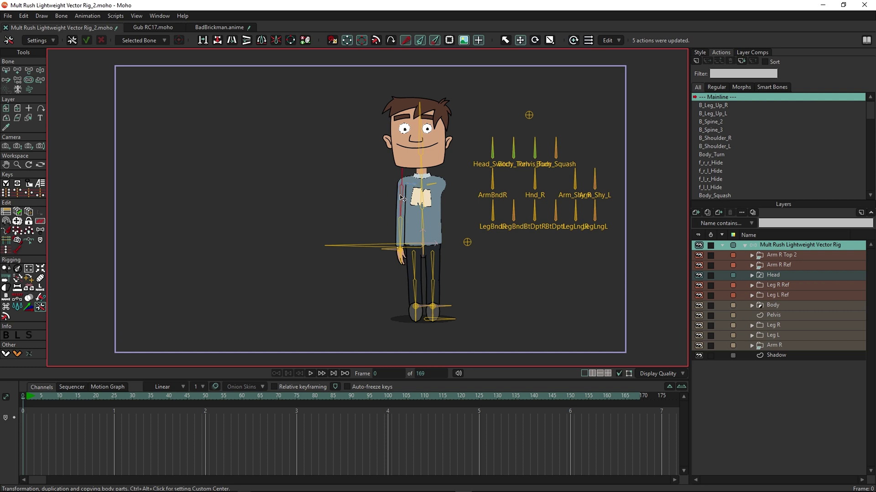
{"action": "left_click", "coordinate": [773, 345]}
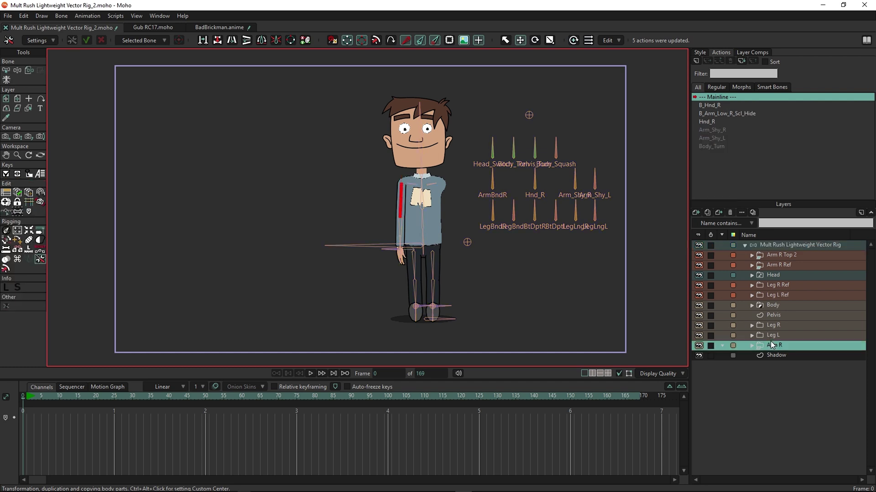
{"action": "left_click", "coordinate": [204, 41]}
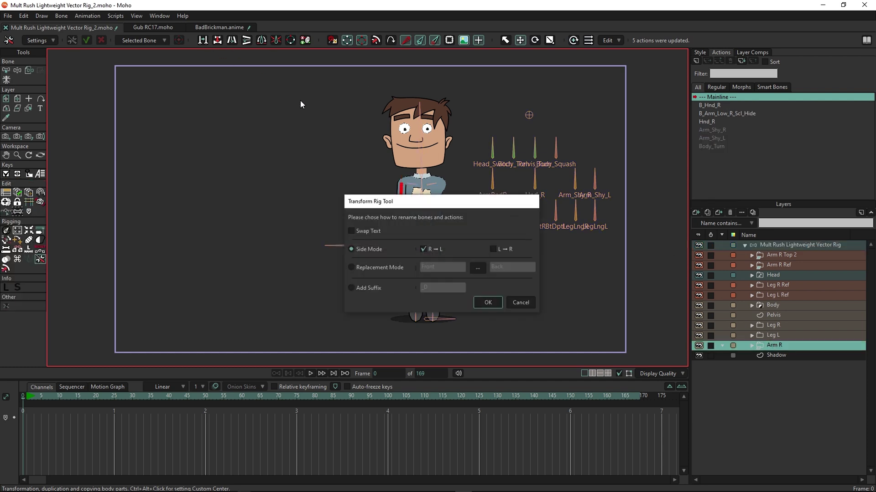
Step: Accept right-to-left renaming, change the ArmBndR smart bone to ArmBnd L, and create Arm L
{"action": "left_click", "coordinate": [488, 302]}
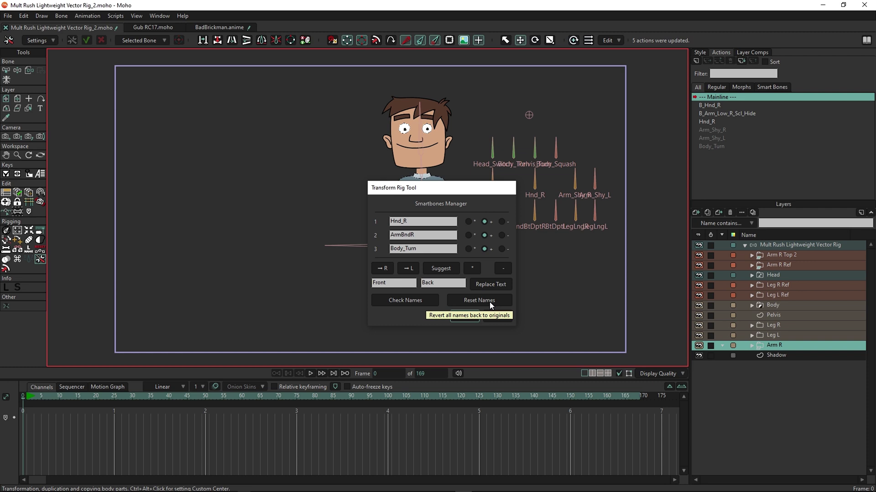
{"action": "type", "text": "L"}
{"action": "left_click", "coordinate": [415, 235]}
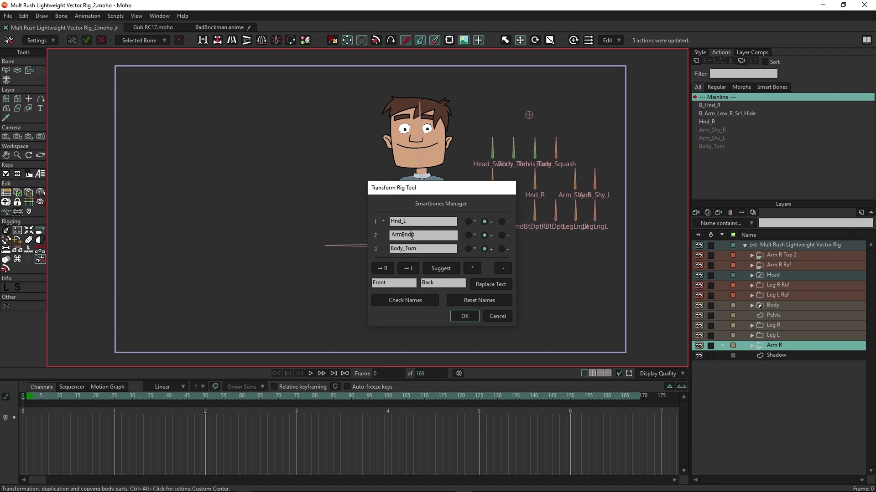
{"action": "key", "text": "BackSpace"}
{"action": "left_click", "coordinate": [468, 250]}
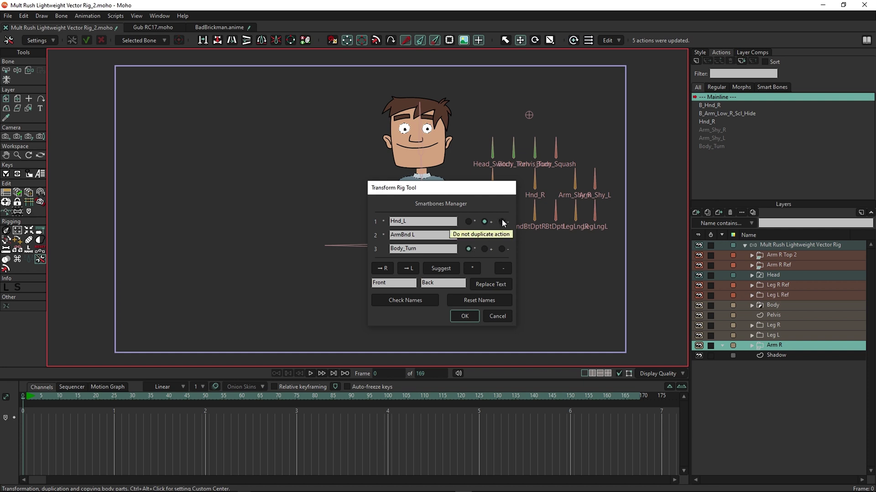
{"action": "left_click", "coordinate": [470, 319]}
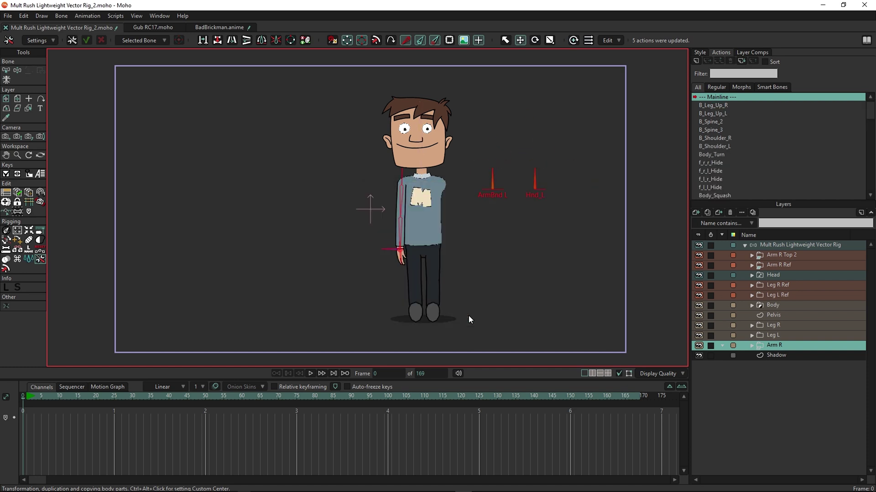
Step: Flip Arm L horizontally around a Custom Center to the character's other side
{"action": "left_click", "coordinate": [153, 41]}
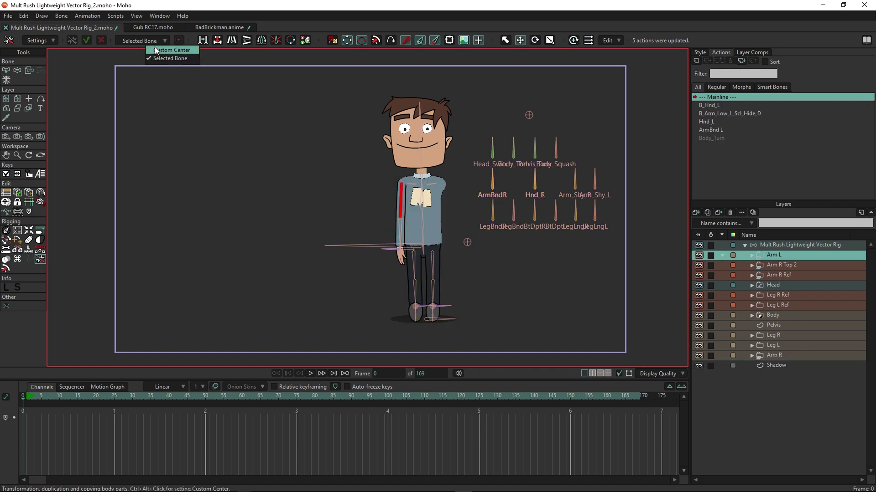
{"action": "left_click", "coordinate": [155, 50]}
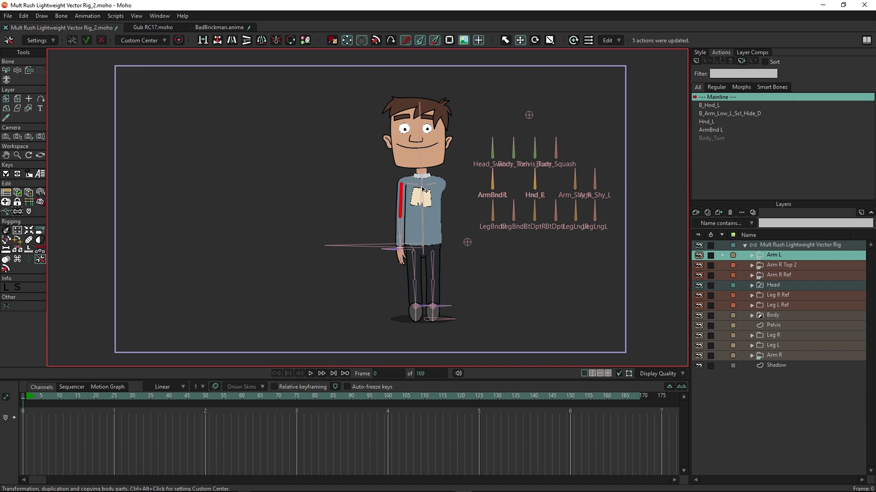
{"action": "left_click", "coordinate": [230, 42]}
{"action": "double_click", "coordinate": [231, 43]}
{"action": "left_click", "coordinate": [231, 42]}
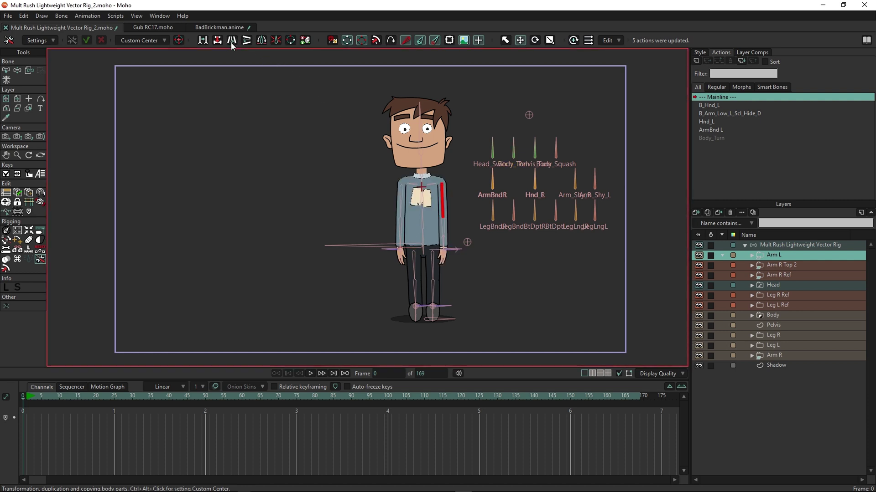
Step: Test-pose Arm L with the hand on the hip, then shift a Mult Rush smart bone right at frame 1
{"action": "left_click", "coordinate": [18, 70]}
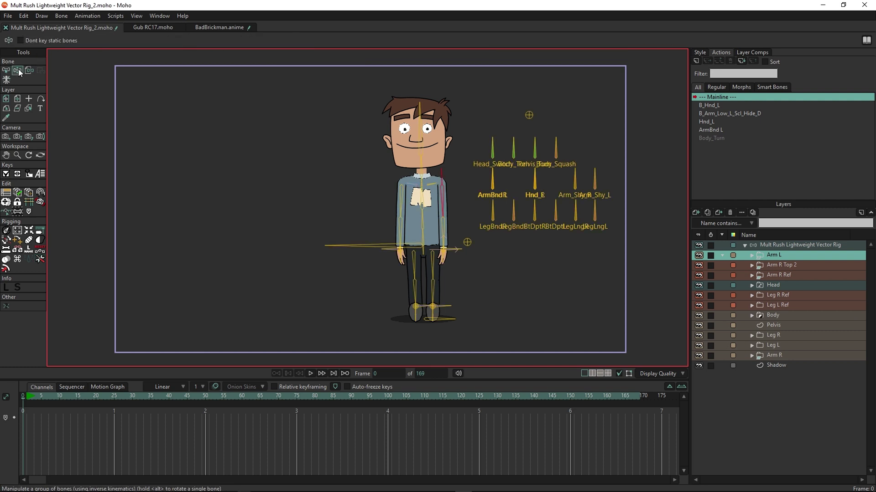
{"action": "left_click_drag", "start_coordinate": [458, 249], "coordinate": [458, 231]}
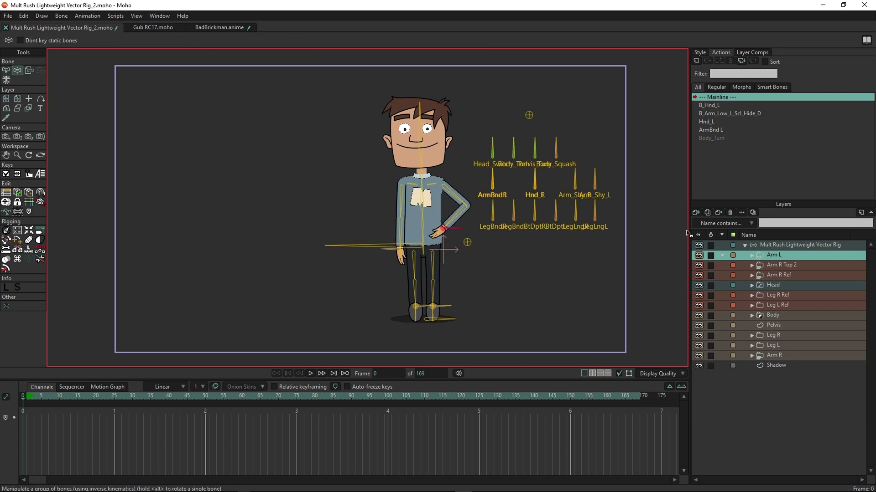
{"action": "left_click", "coordinate": [771, 245]}
{"action": "left_click", "coordinate": [29, 70]}
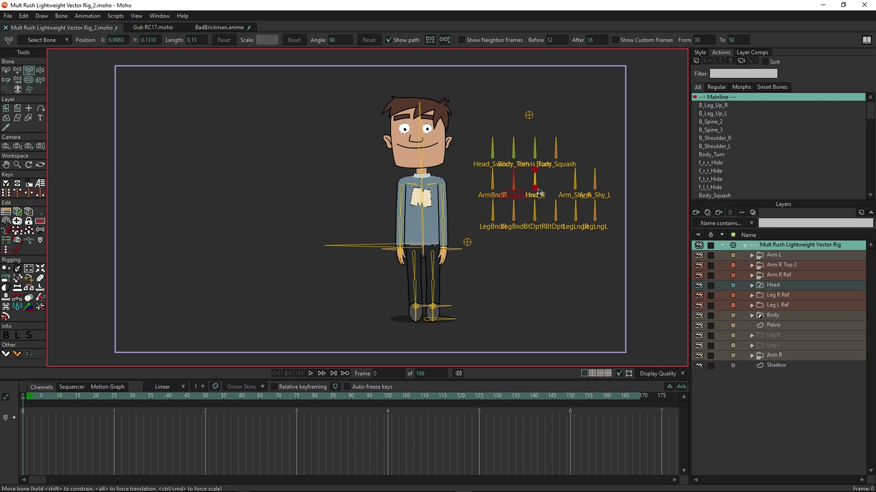
{"action": "key", "text": "ctrl+Right"}
{"action": "mouse_move", "coordinate": [514, 193]}
{"action": "left_mouse_down"}
{"action": "mouse_move", "coordinate": [558, 181]}
{"action": "mouse_move", "coordinate": [563, 189]}
{"action": "left_mouse_up"}
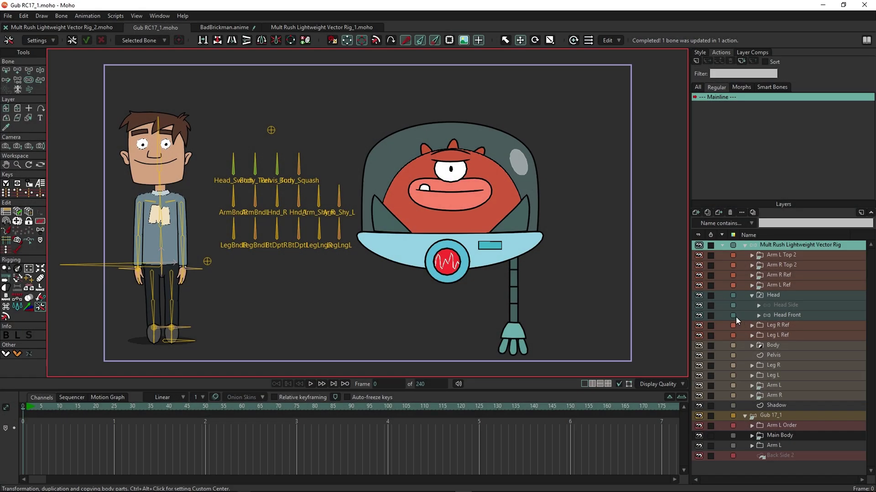
Step: Select Gub 17_1 and Arm R, map Body_Turn to '-' in the Smartbones Manager, and transfer the arm
{"action": "left_click", "coordinate": [777, 415]}
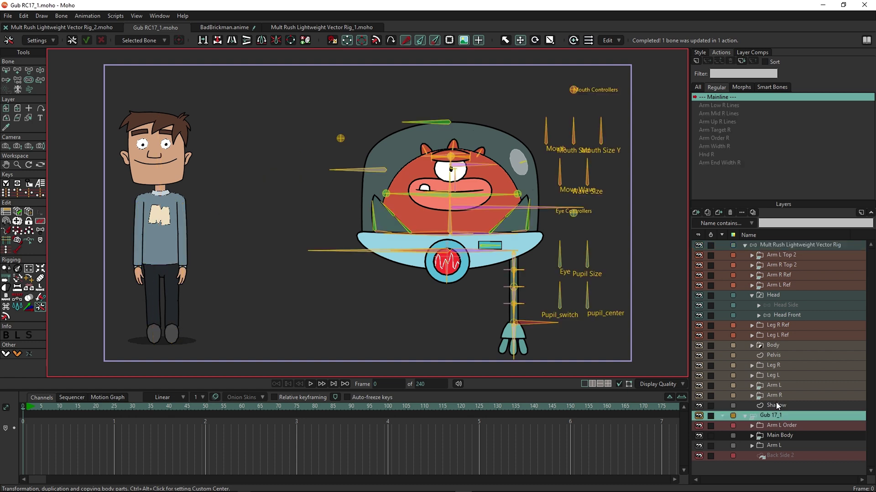
{"action": "left_click", "coordinate": [777, 396], "text": "ctrl"}
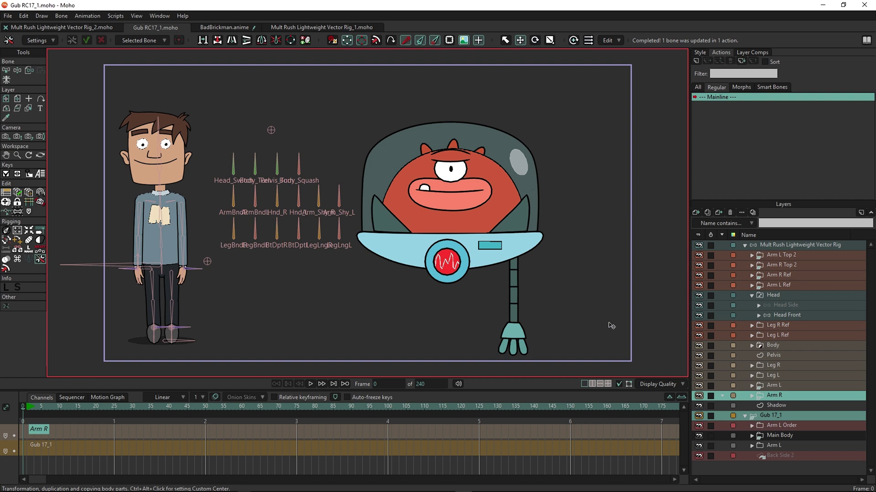
{"action": "left_click", "coordinate": [142, 212]}
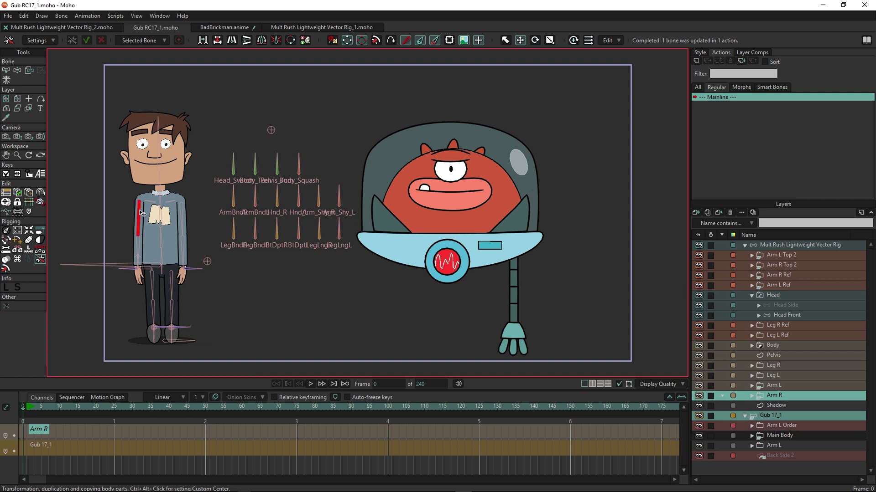
{"action": "left_click", "coordinate": [217, 41]}
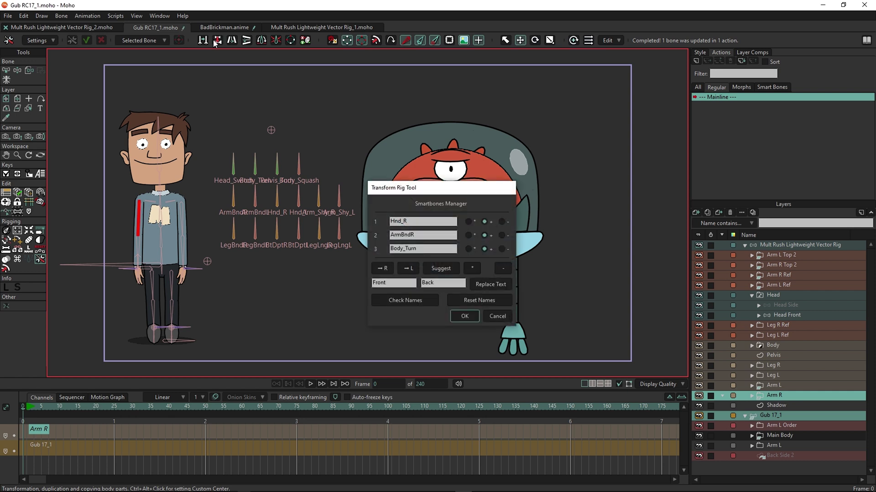
{"action": "left_click", "coordinate": [501, 250]}
{"action": "left_click", "coordinate": [466, 316]}
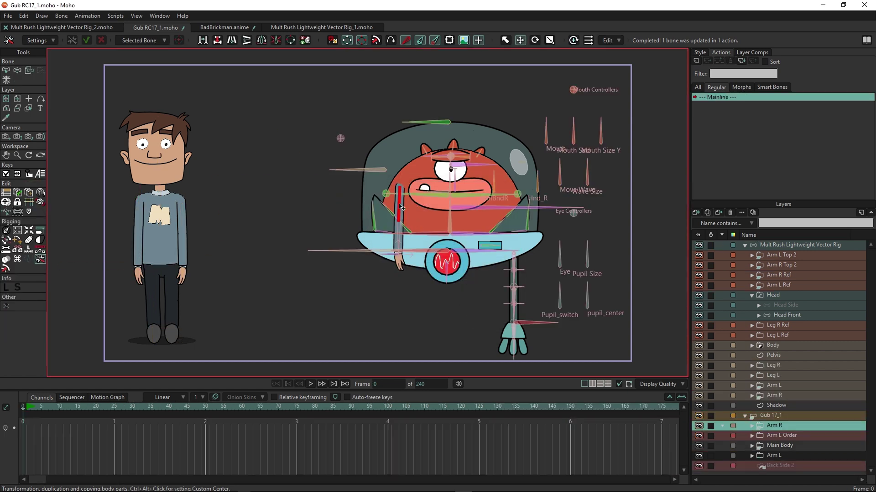
Step: Move the arm down-left under Gub's dome, hide Mult Rush, and reparent the arm bone to Gub's skeleton
{"action": "left_click_drag", "start_coordinate": [401, 209], "coordinate": [390, 280]}
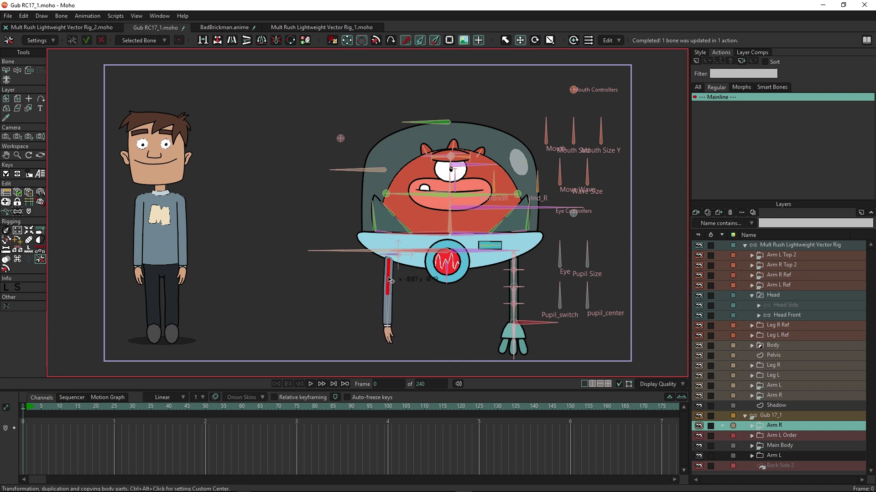
{"action": "left_click", "coordinate": [698, 245]}
{"action": "left_click", "coordinate": [779, 417]}
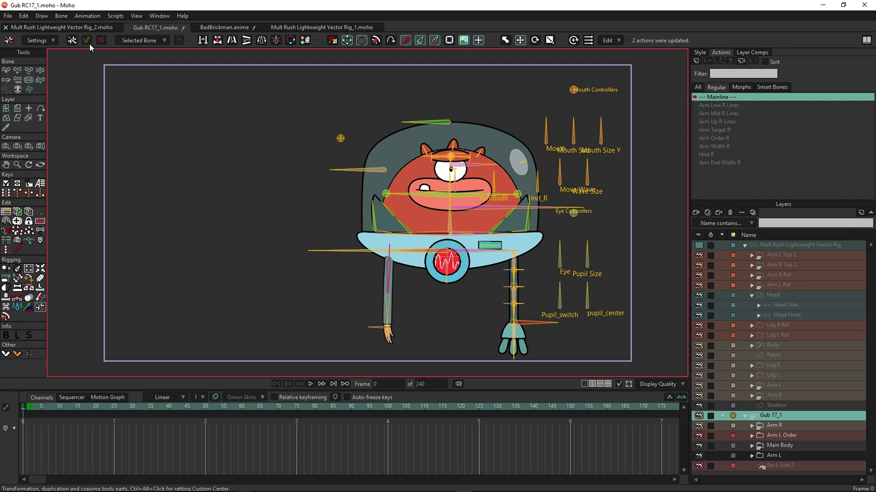
{"action": "left_click", "coordinate": [72, 41]}
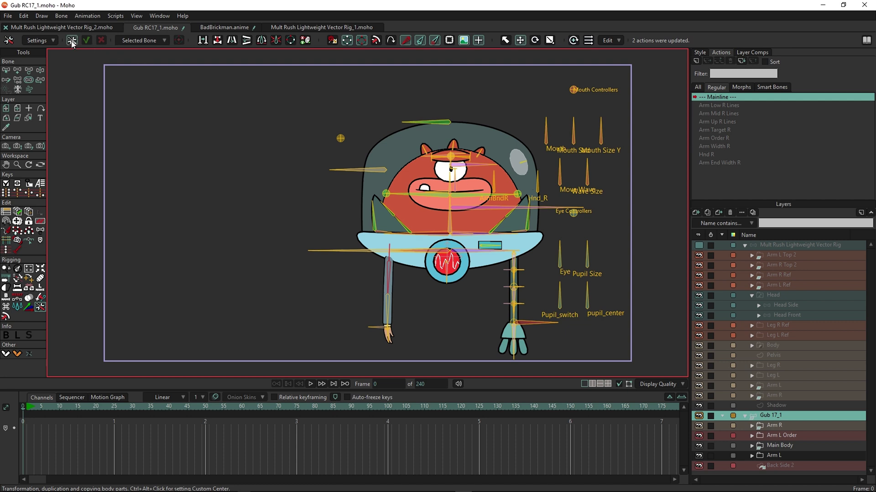
{"action": "left_click", "coordinate": [16, 81]}
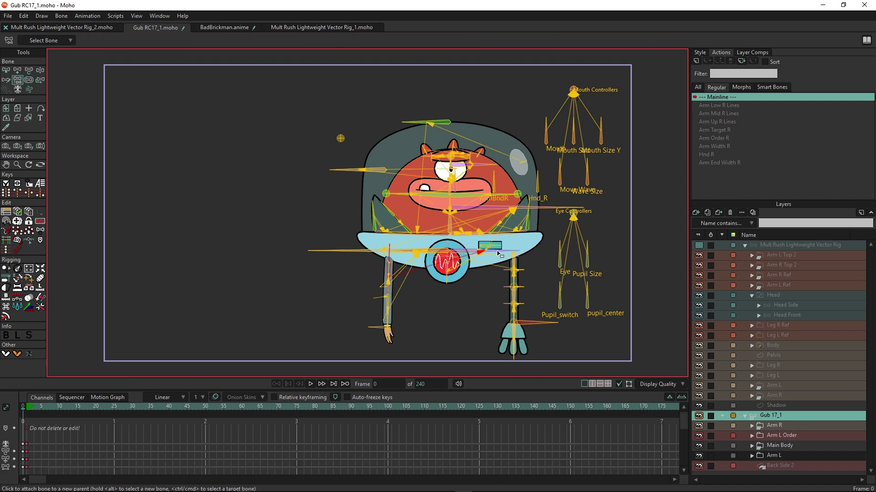
{"action": "left_click", "coordinate": [40, 307]}
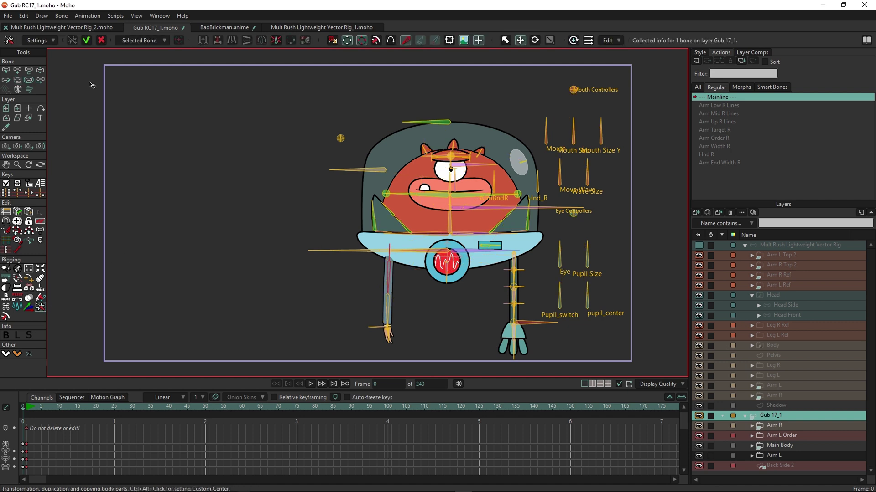
Step: Bend Gub's new arm up and left, then tilt the body to confirm the arm follows
{"action": "left_click", "coordinate": [86, 40]}
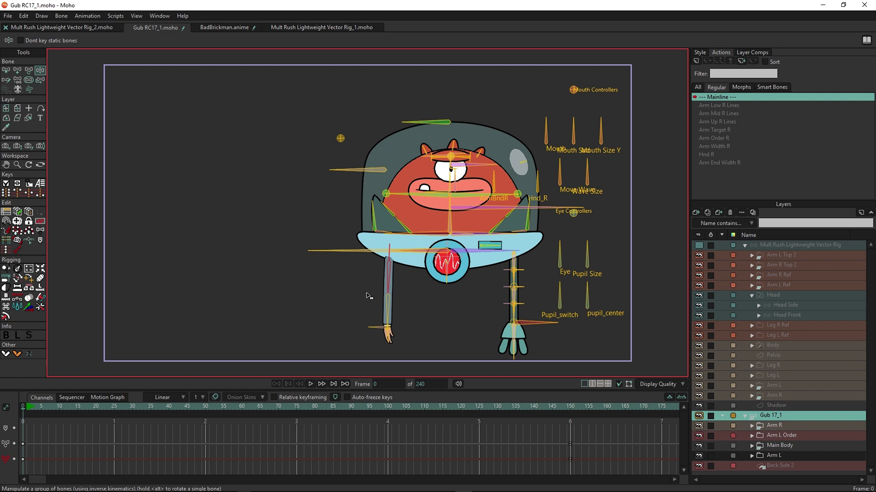
{"action": "left_click_drag", "start_coordinate": [371, 333], "coordinate": [352, 304]}
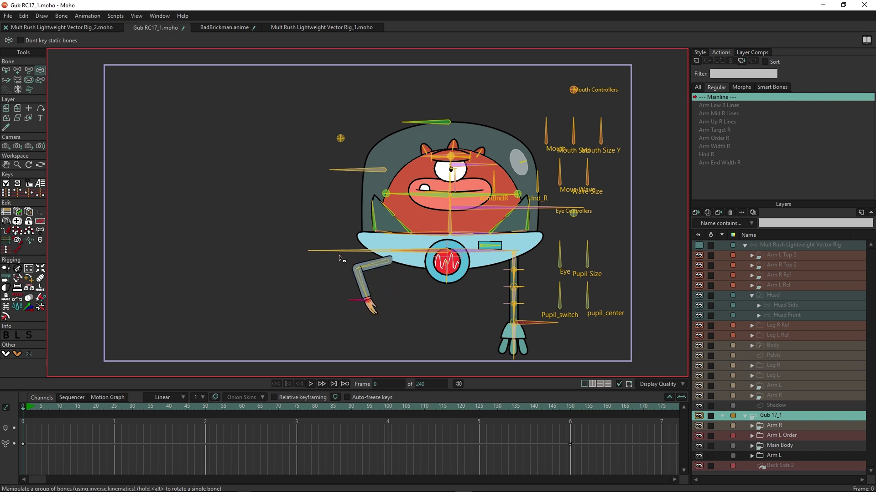
{"action": "left_click_drag", "start_coordinate": [340, 259], "coordinate": [345, 234]}
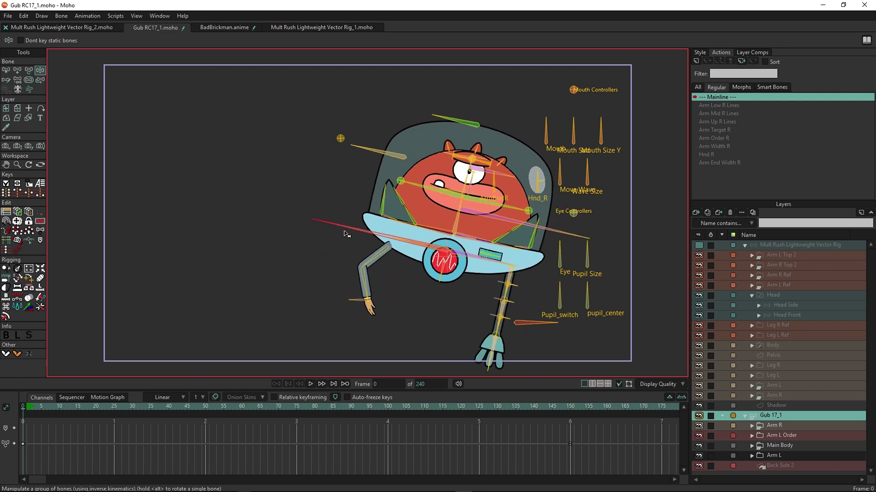
{"action": "left_click_drag", "start_coordinate": [345, 234], "coordinate": [351, 231]}
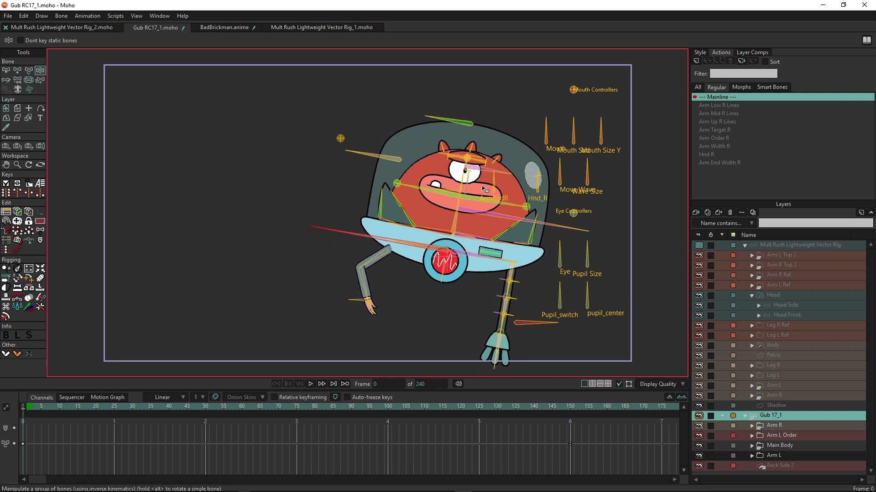
Step: Rotate the Hnd_R and ArmBndR bones to test the arm's bending
{"action": "left_click_drag", "start_coordinate": [538, 178], "coordinate": [543, 187]}
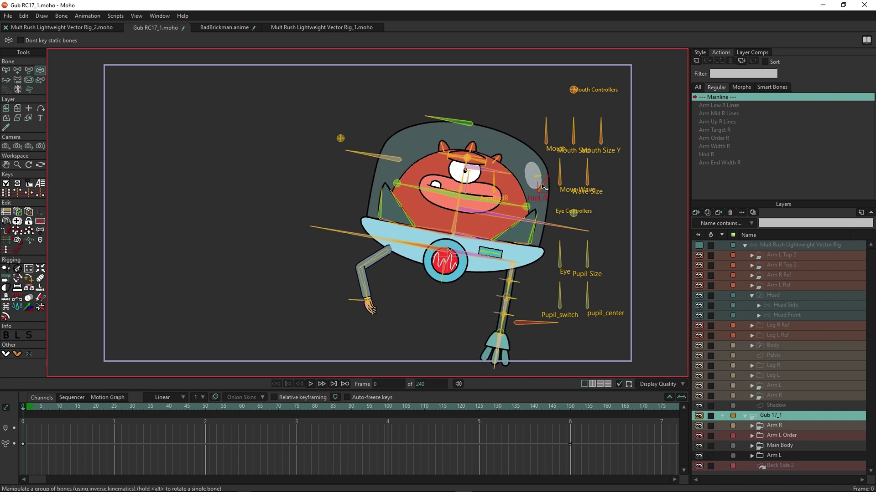
{"action": "left_click", "coordinate": [495, 183]}
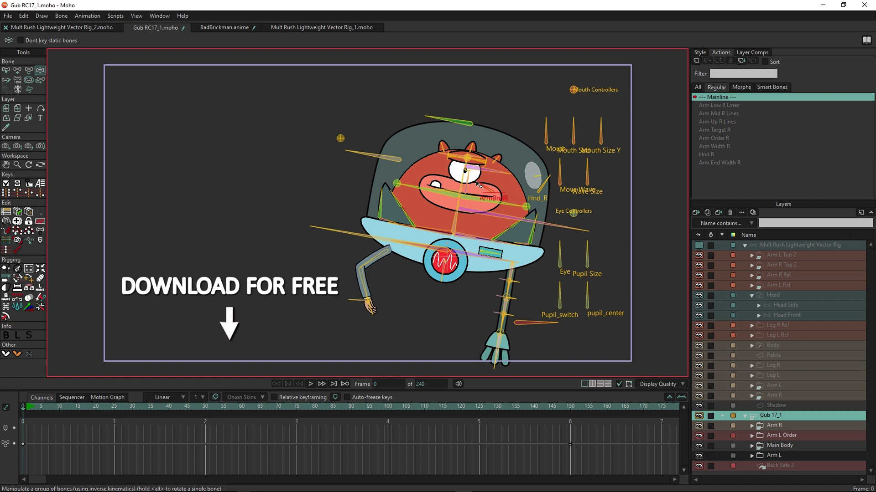
{"action": "left_click_drag", "start_coordinate": [499, 187], "coordinate": [487, 184]}
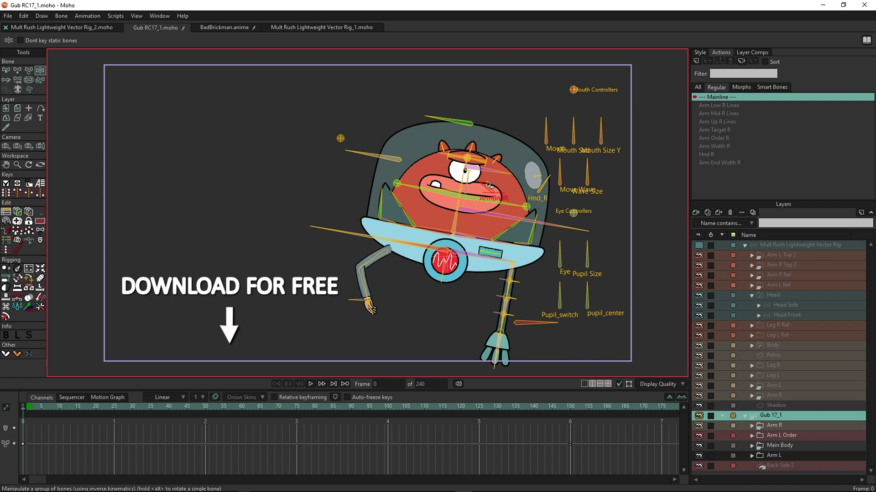